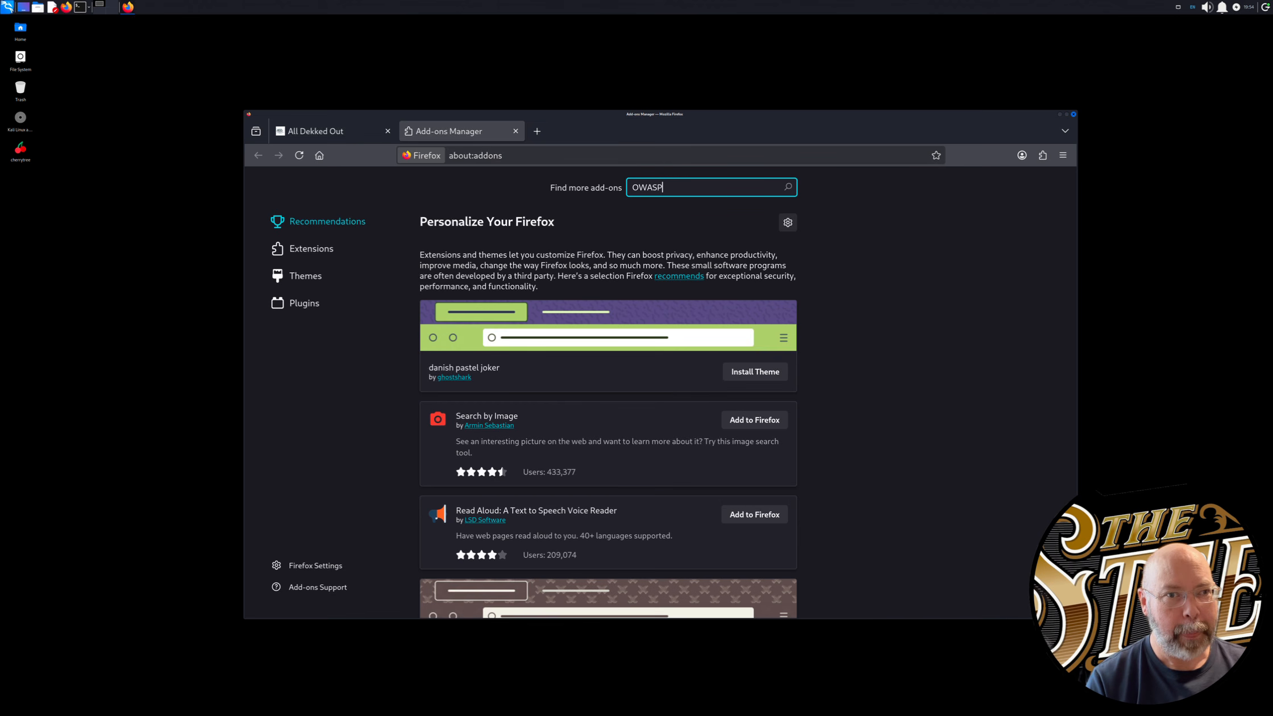
Search the Firefox add-ons for "OWASP Penetration Testing Kit" and open the page of the extension with that exact name
type("tr")
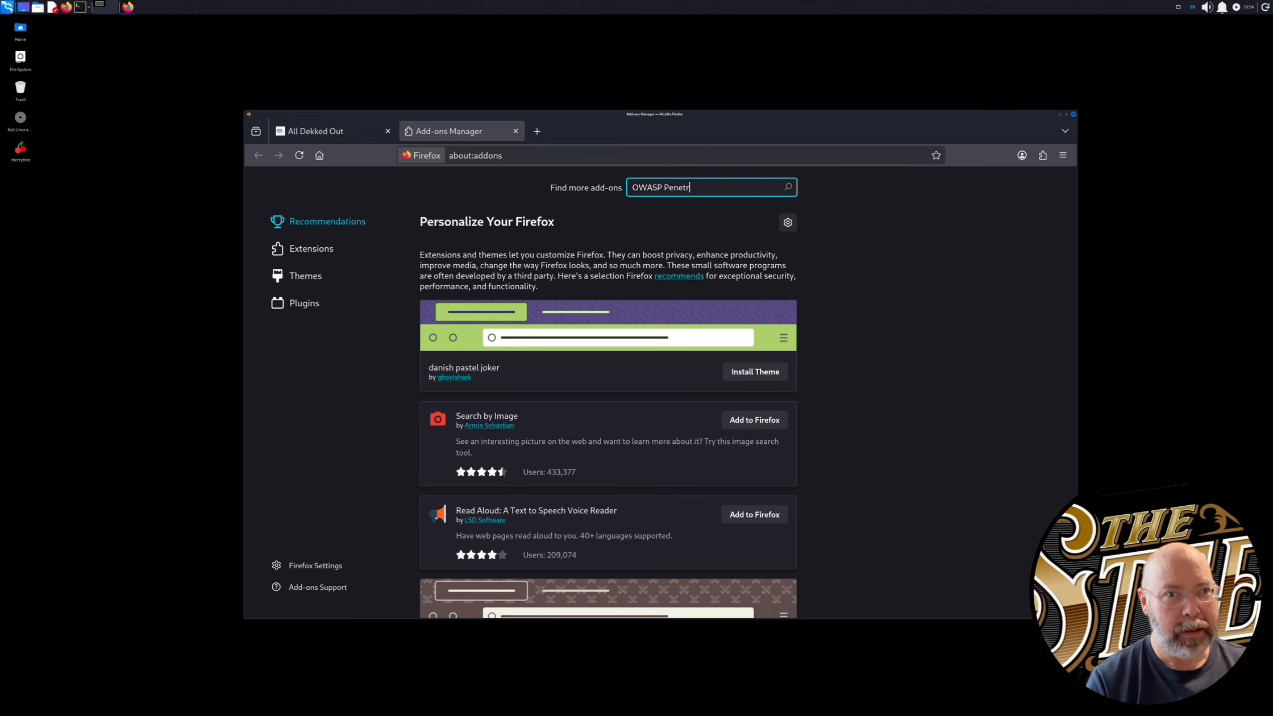
type("ation T")
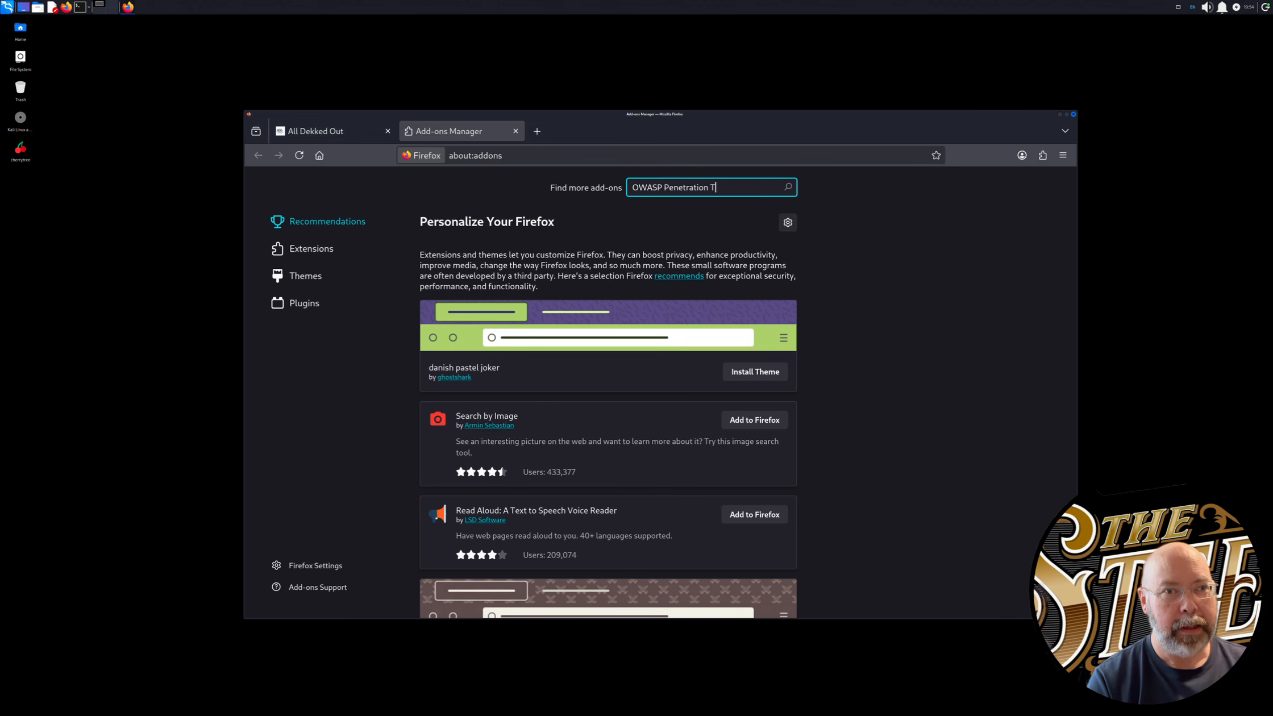
type("esting ")
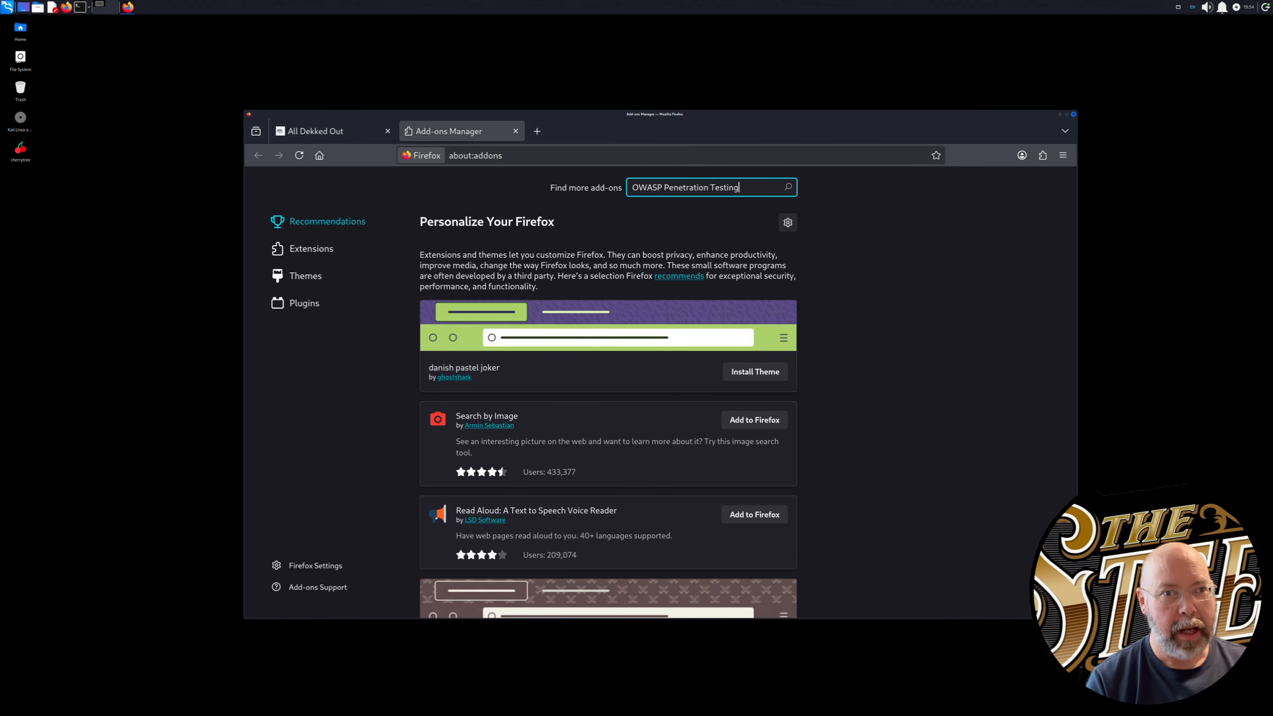
type("Kit")
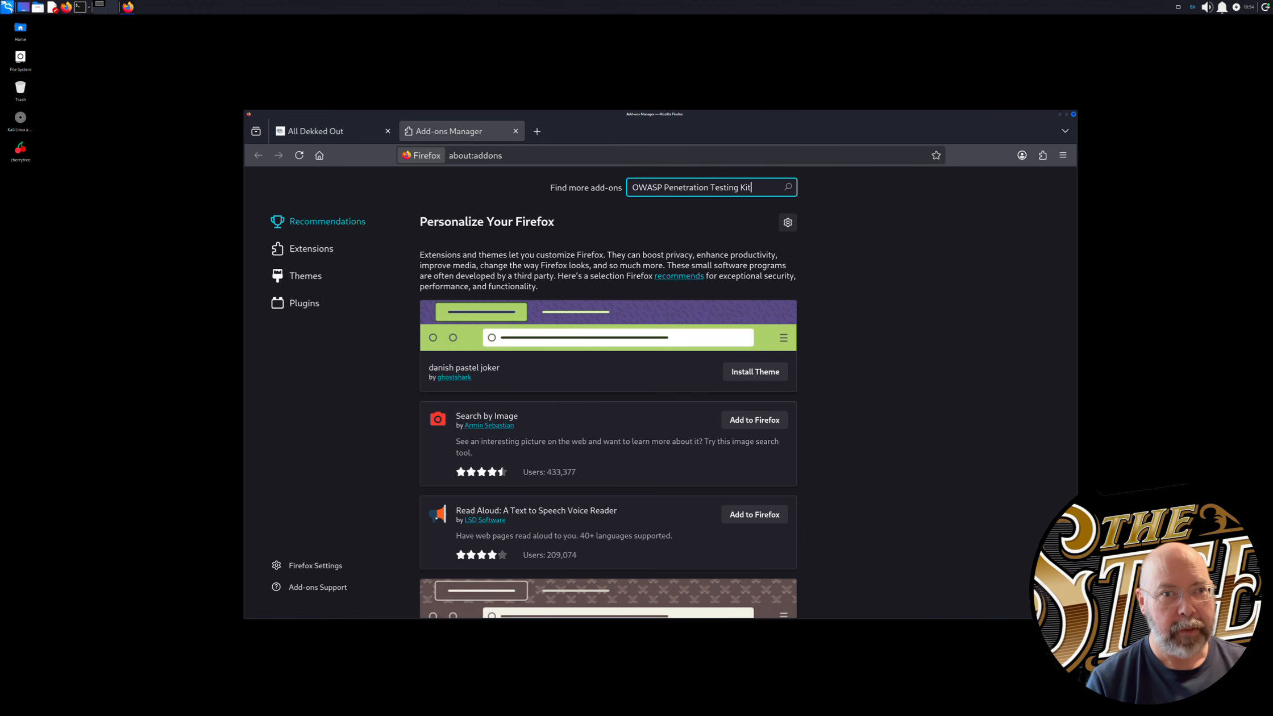
key("Return")
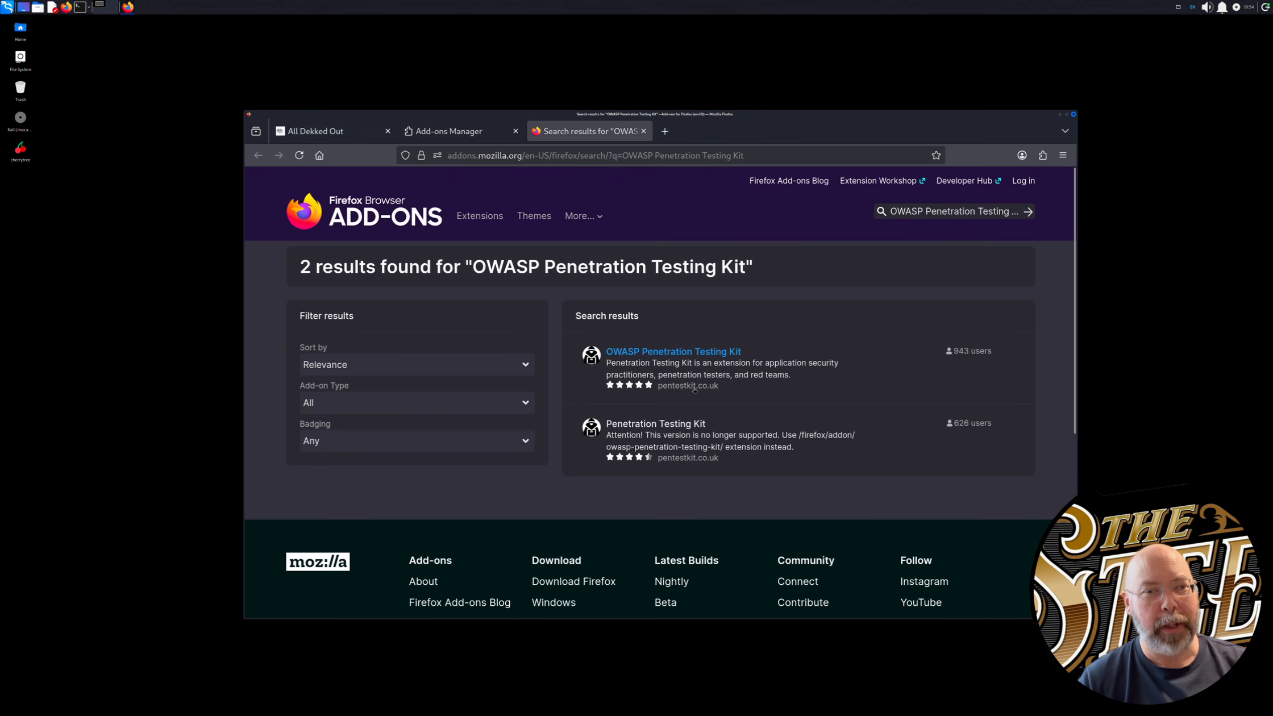
left_click(692, 353)
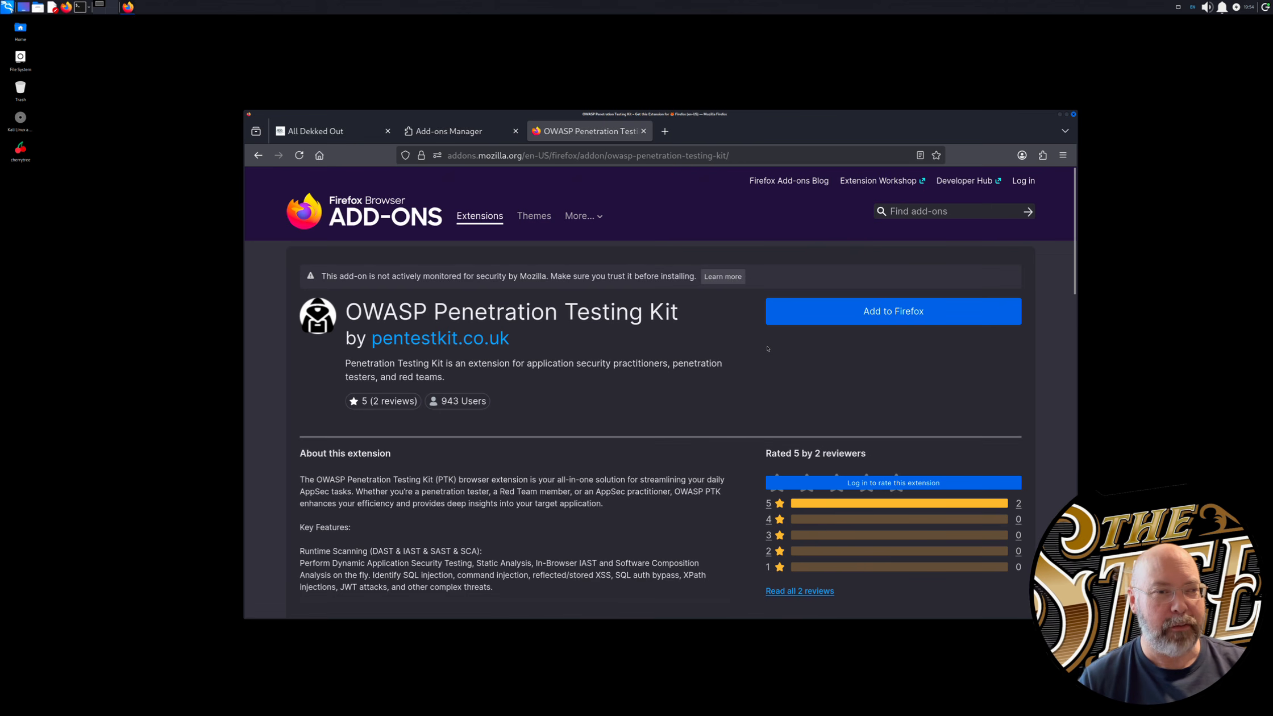
Install the OWASP Penetration Testing Kit extension, allowing it in private windows and keeping it pinned to the toolbar
left_click(833, 322)
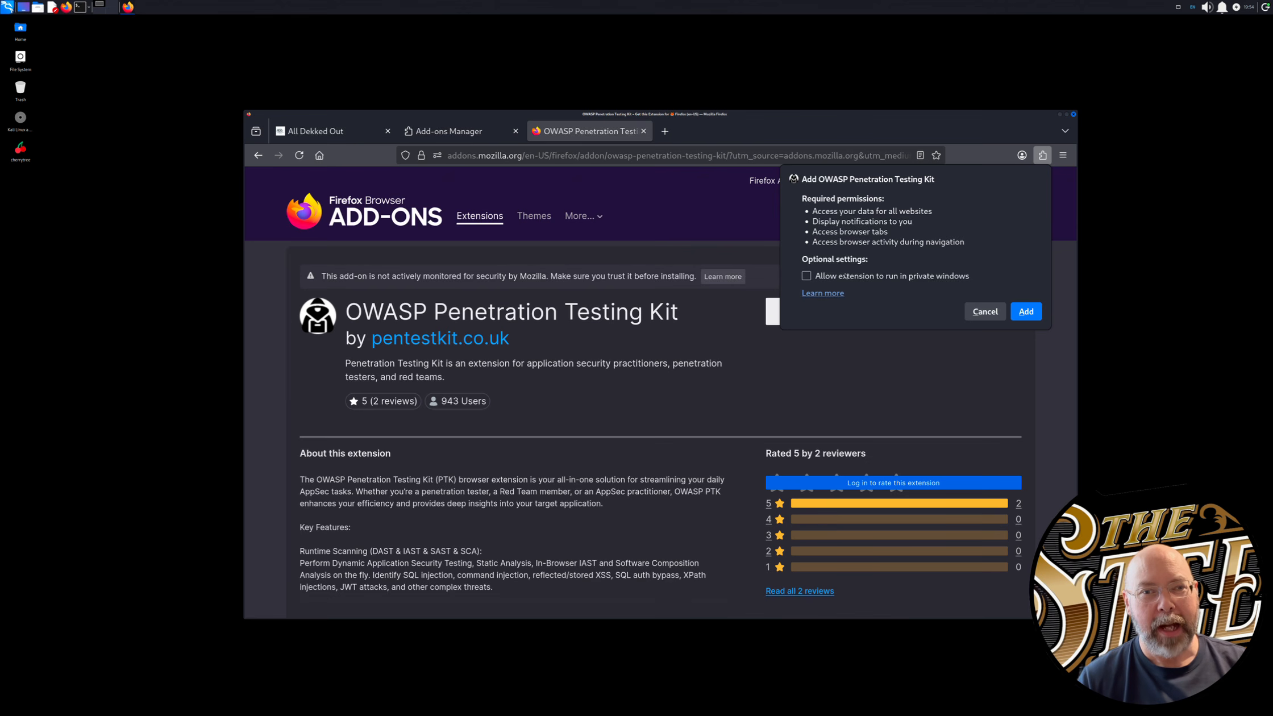
left_click(806, 276)
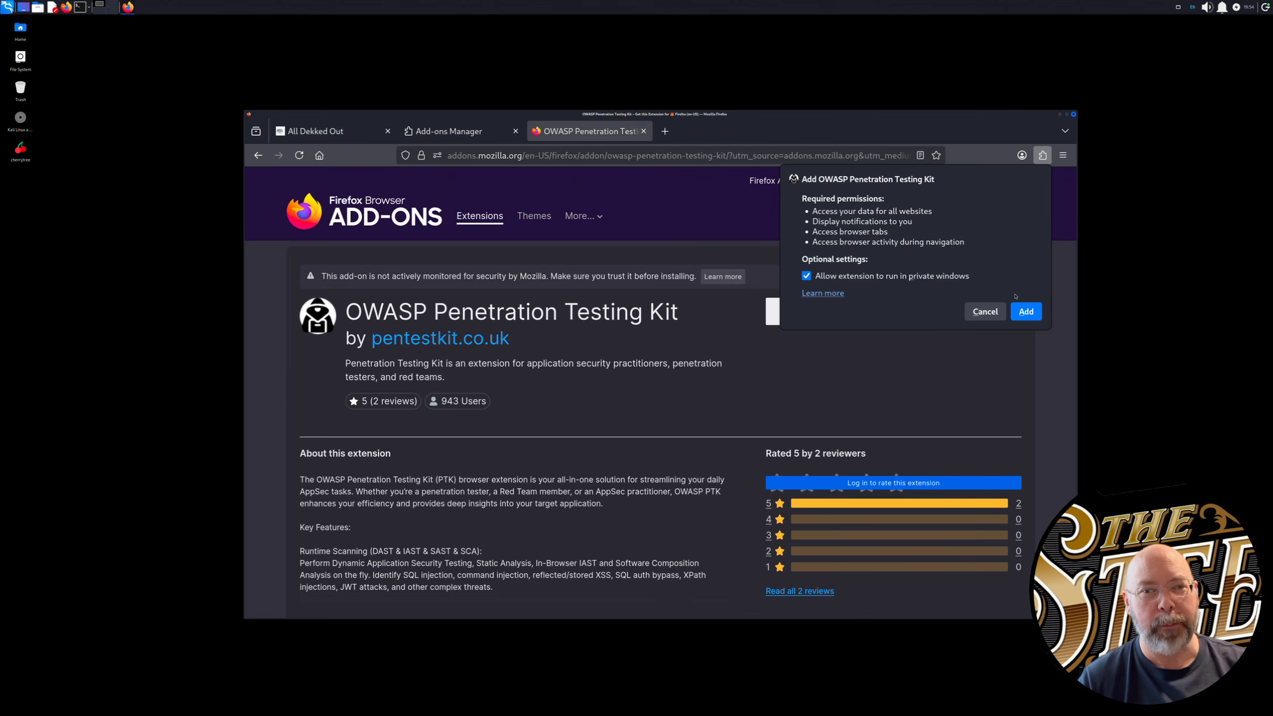
left_click(1026, 315)
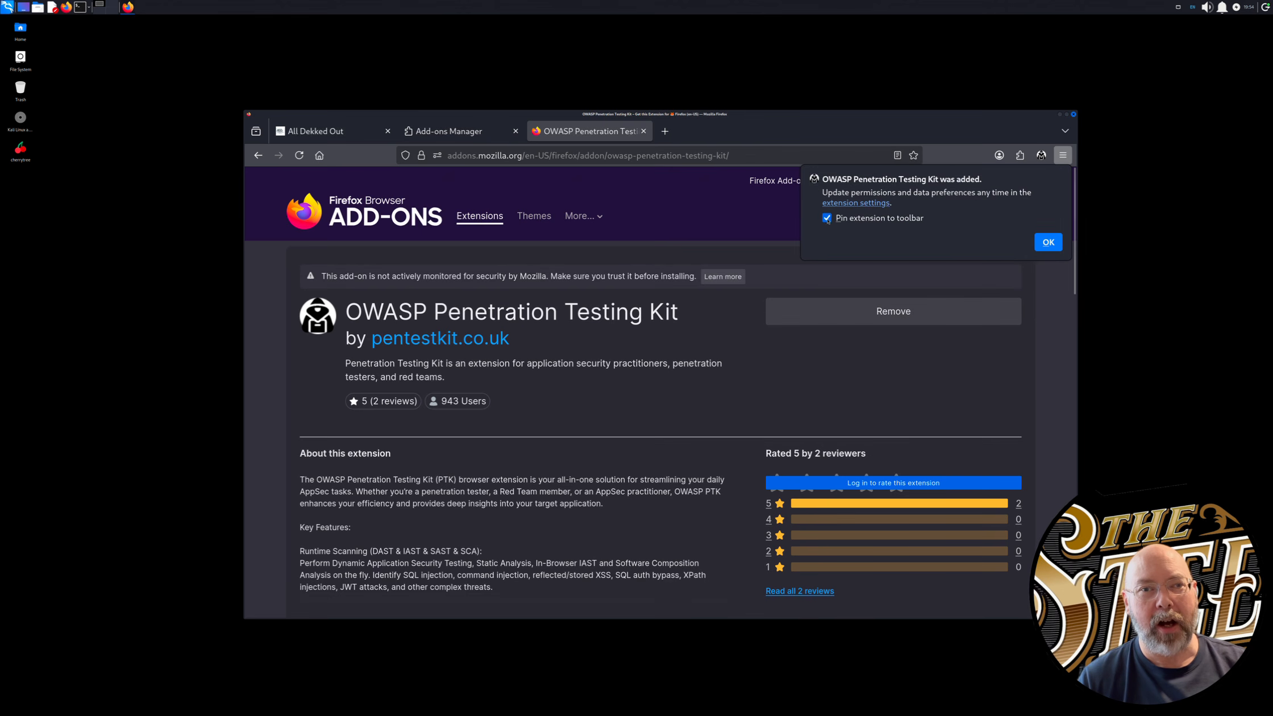
left_click(1048, 243)
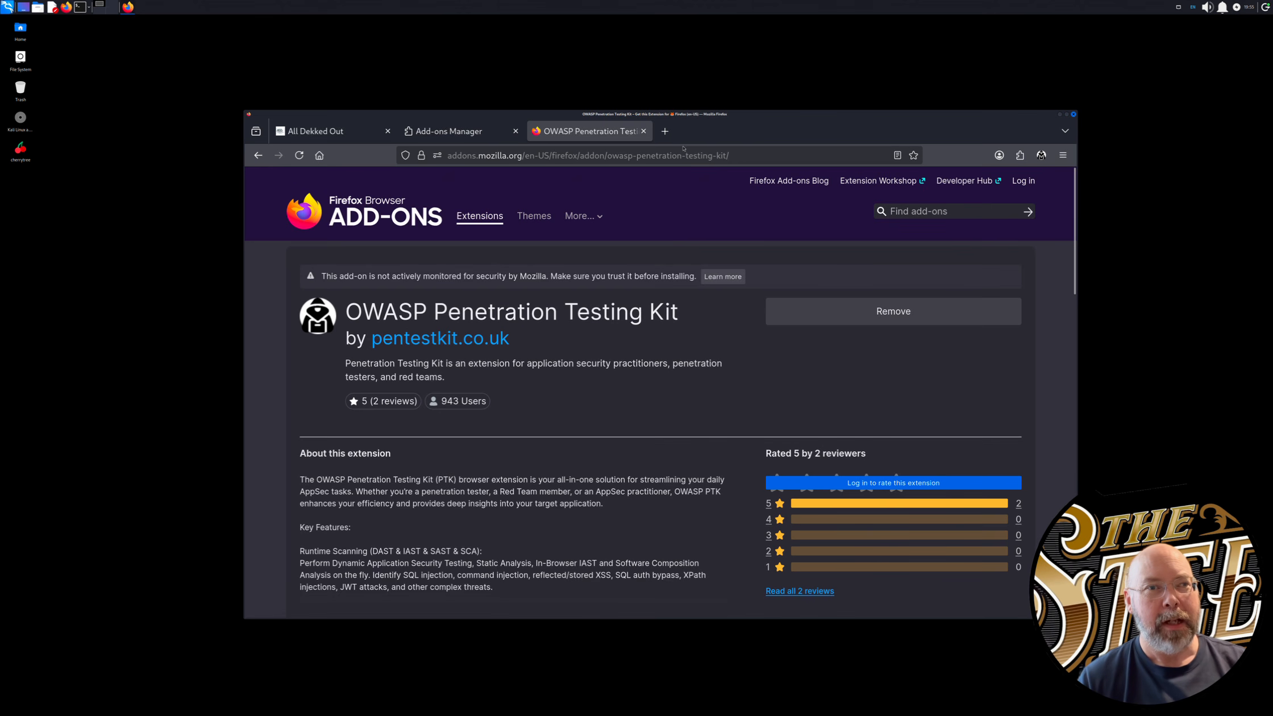
Close both add-on tabs and open the OWASP Penetration Testing Kit on the alldekkedout.com page, dismissing its update notice
left_click(644, 132)
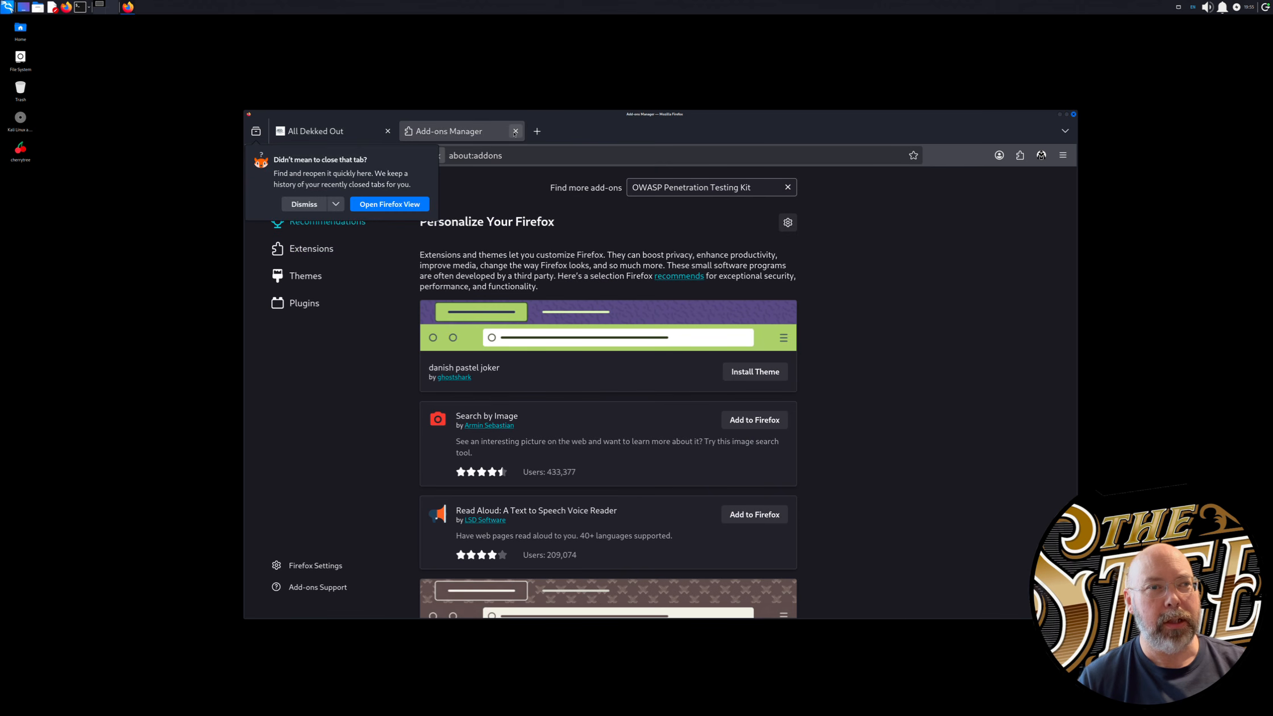
left_click(516, 131)
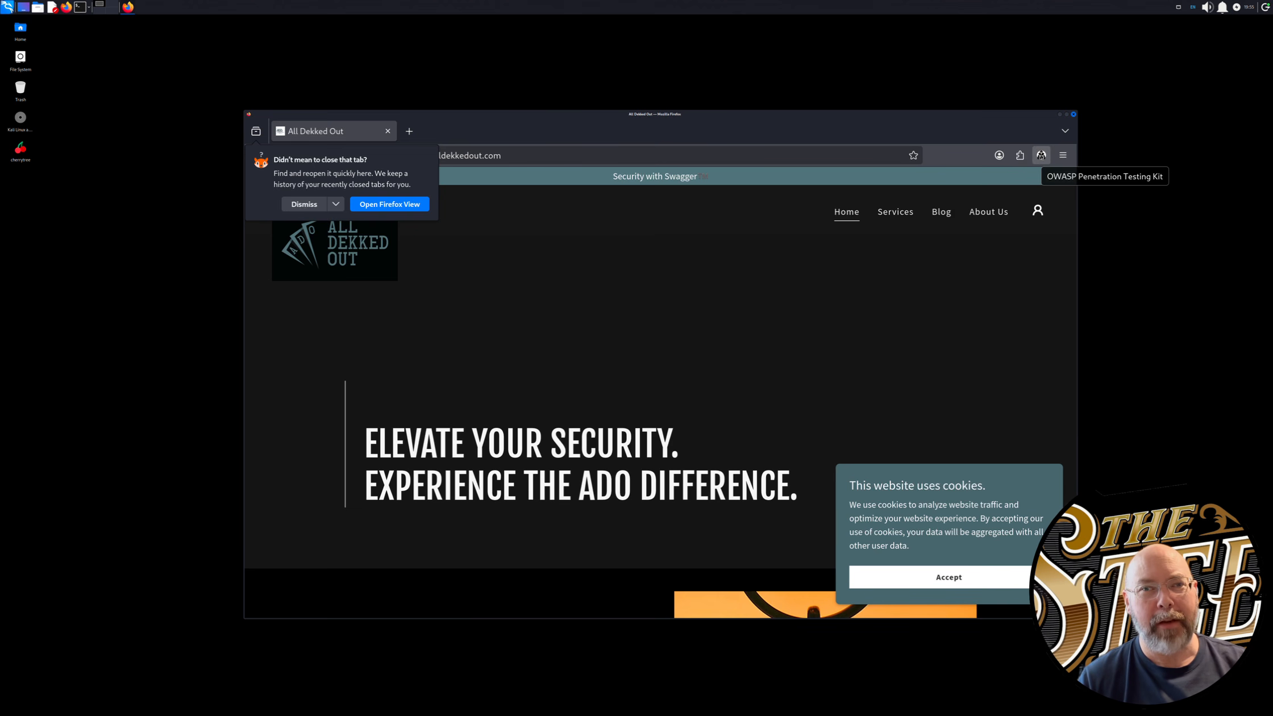
left_click(1041, 156)
left_click(1041, 157)
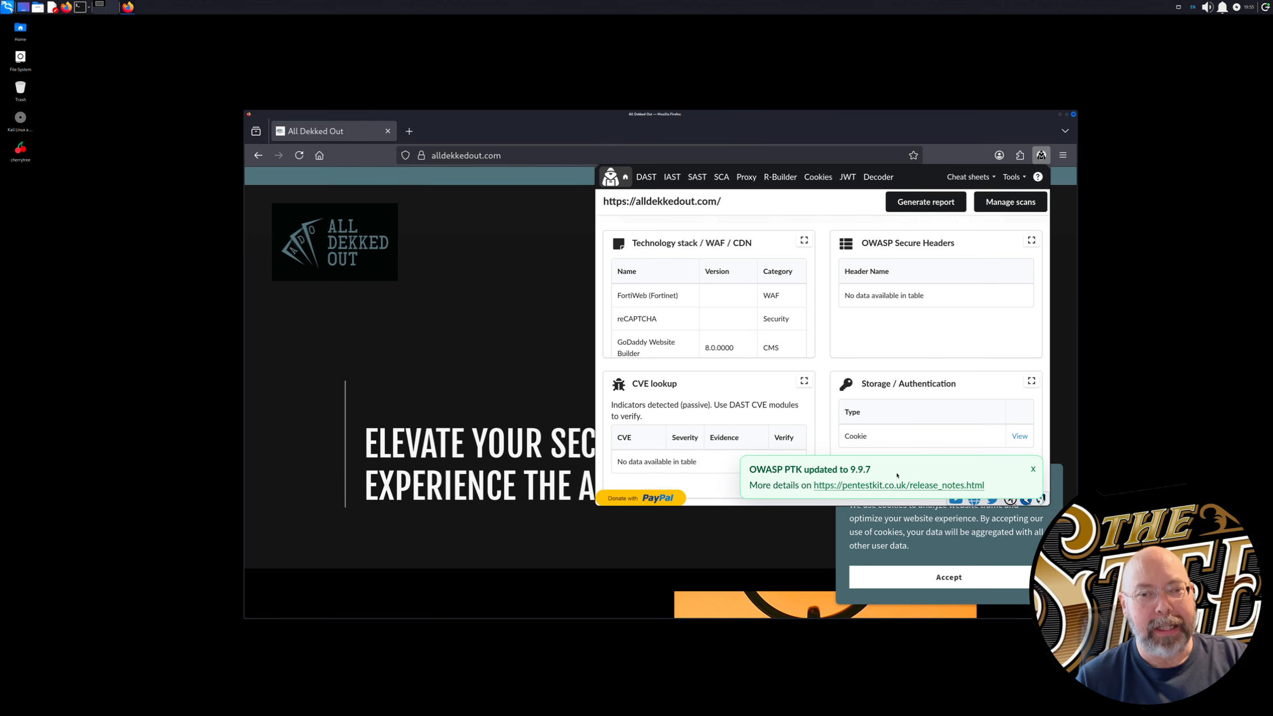
left_click(1033, 470)
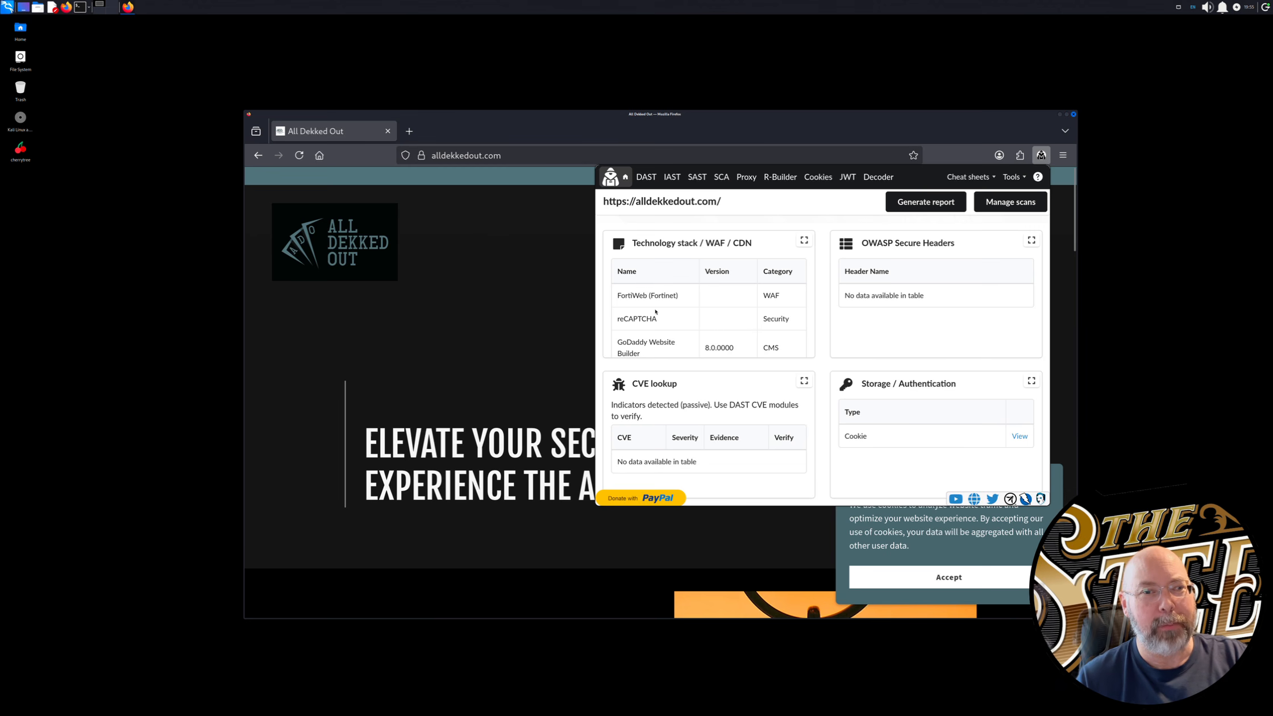
Review the full technology stack list that the kit's dashboard gives for alldekkedout.com
scroll(674, 320, "down", 5)
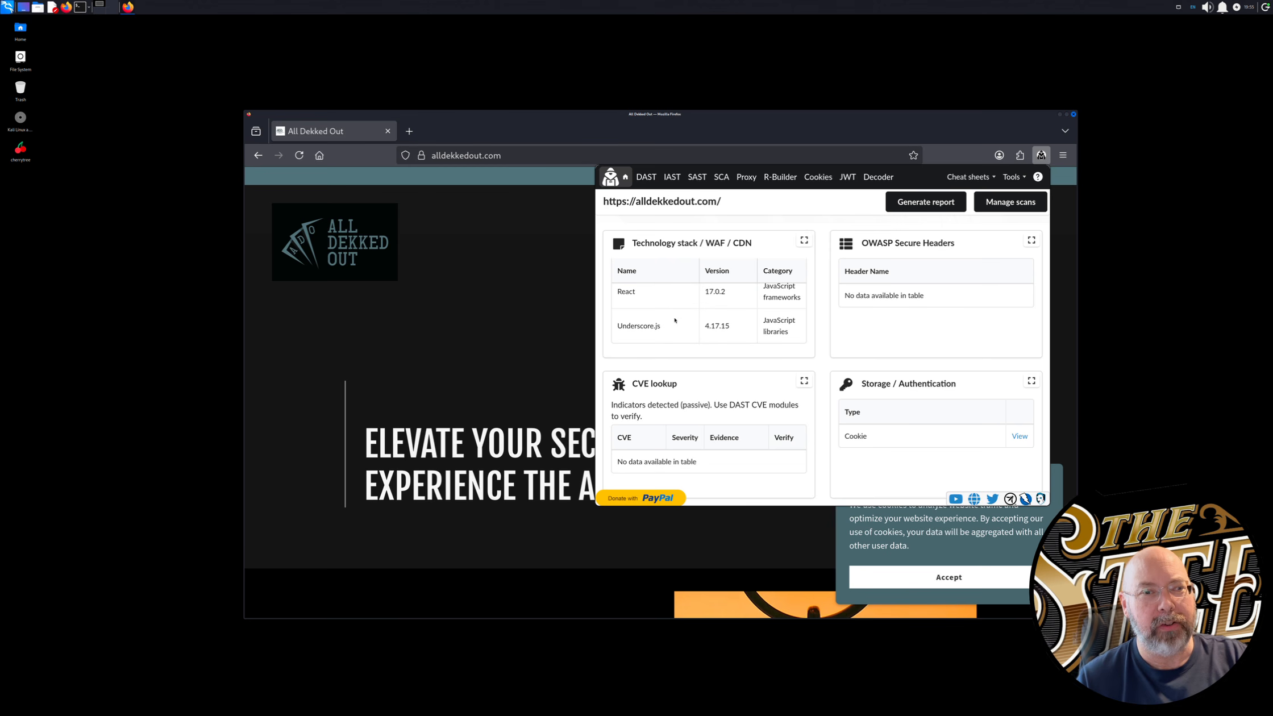
scroll(674, 319, "up", 4)
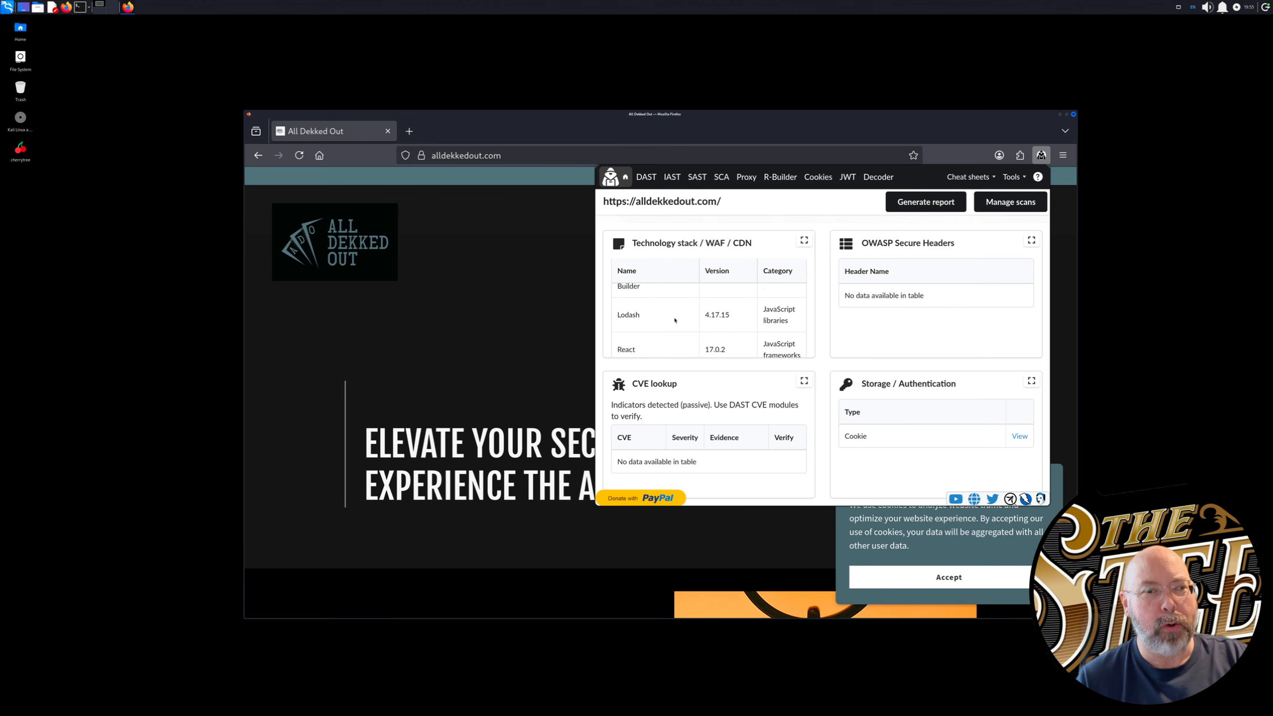
scroll(674, 320, "down", 2)
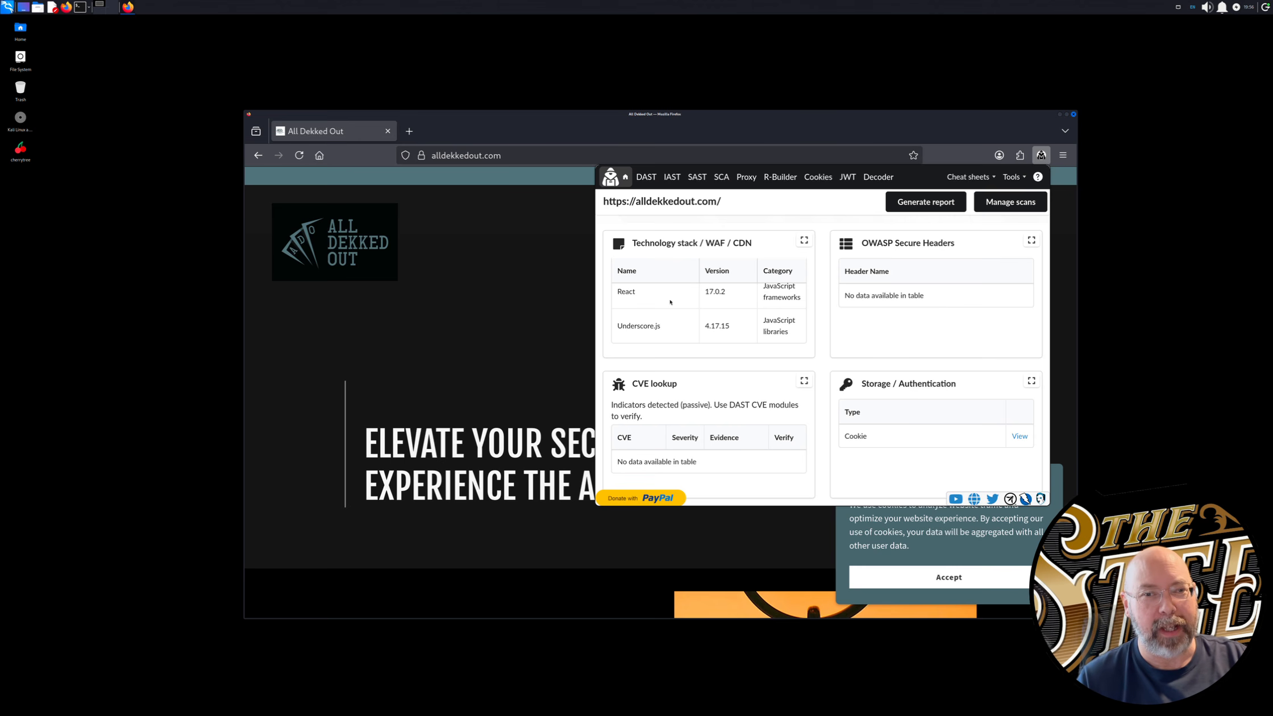
scroll(666, 308, "up", 3)
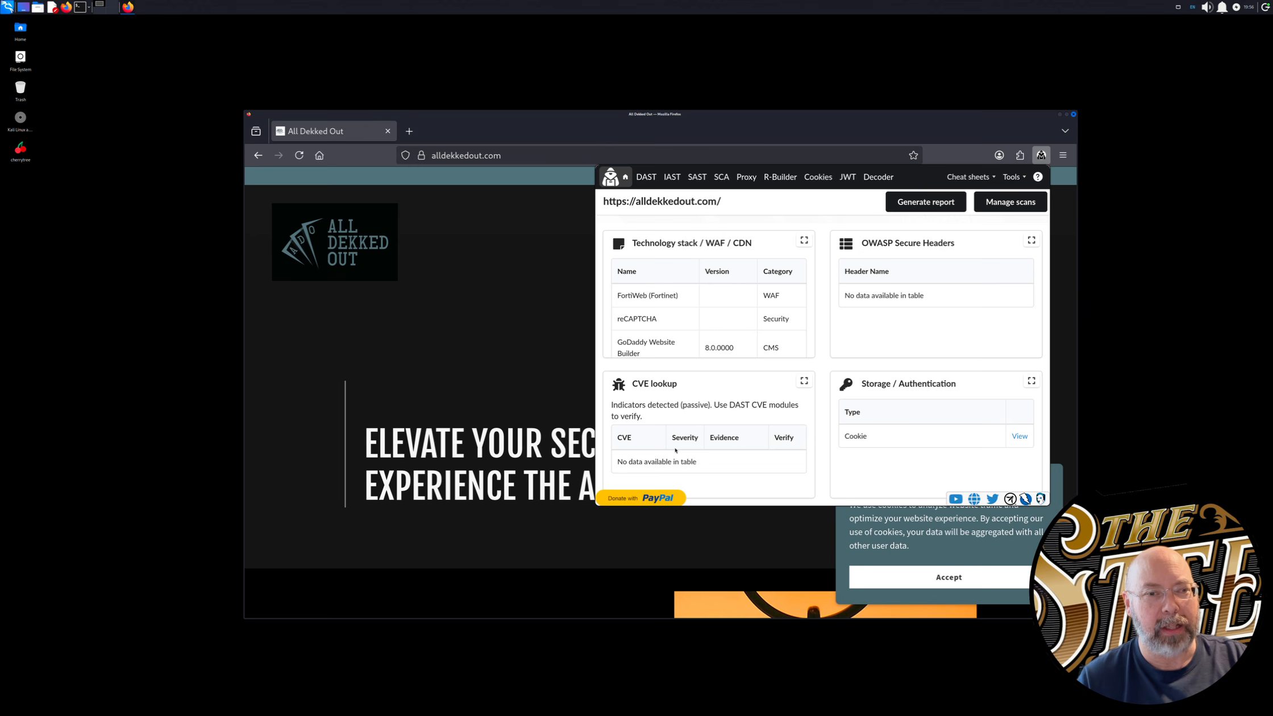
Open the kit's DAST scanner and review its list of attack modules with their severities
left_click(644, 178)
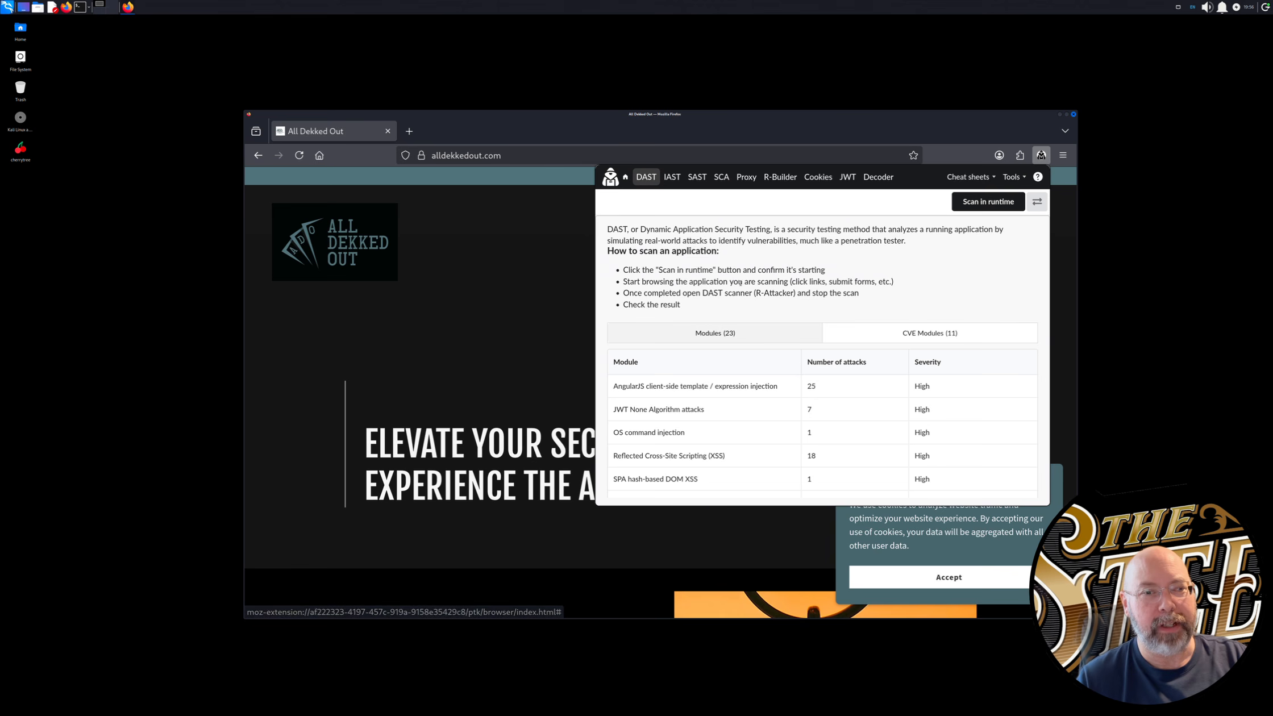
scroll(742, 462, "down", 8)
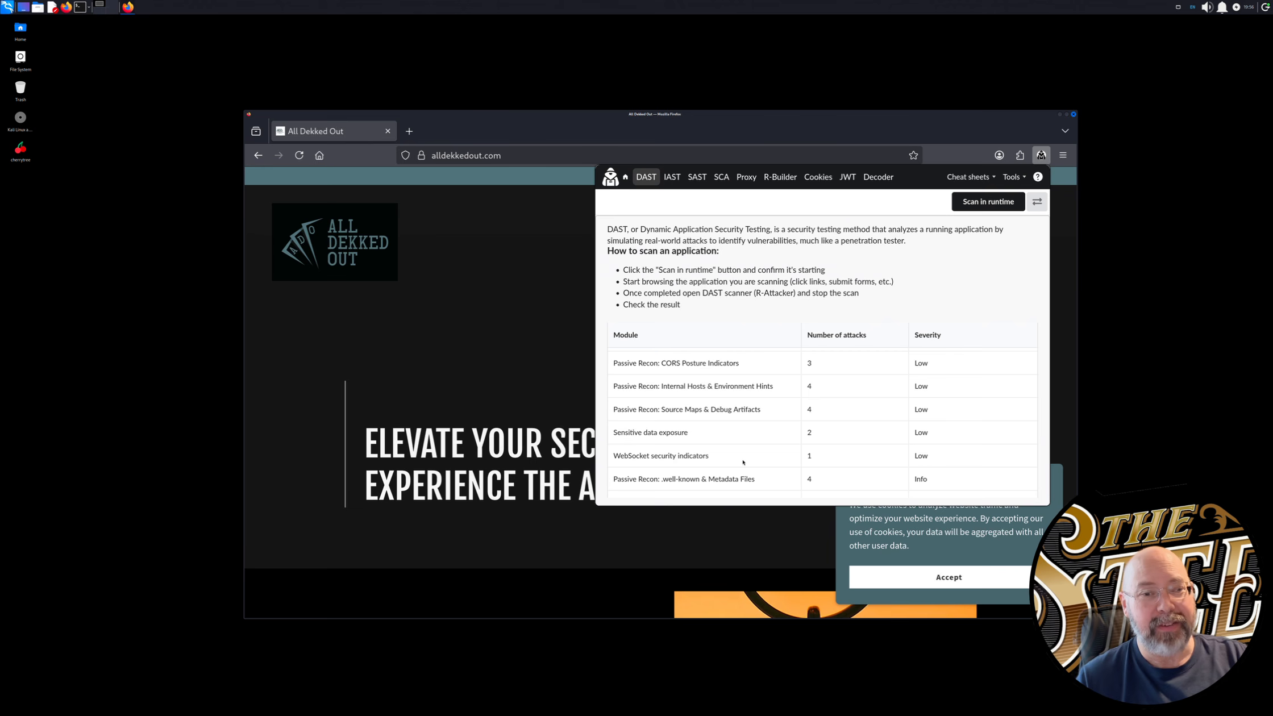
scroll(742, 462, "down", 3)
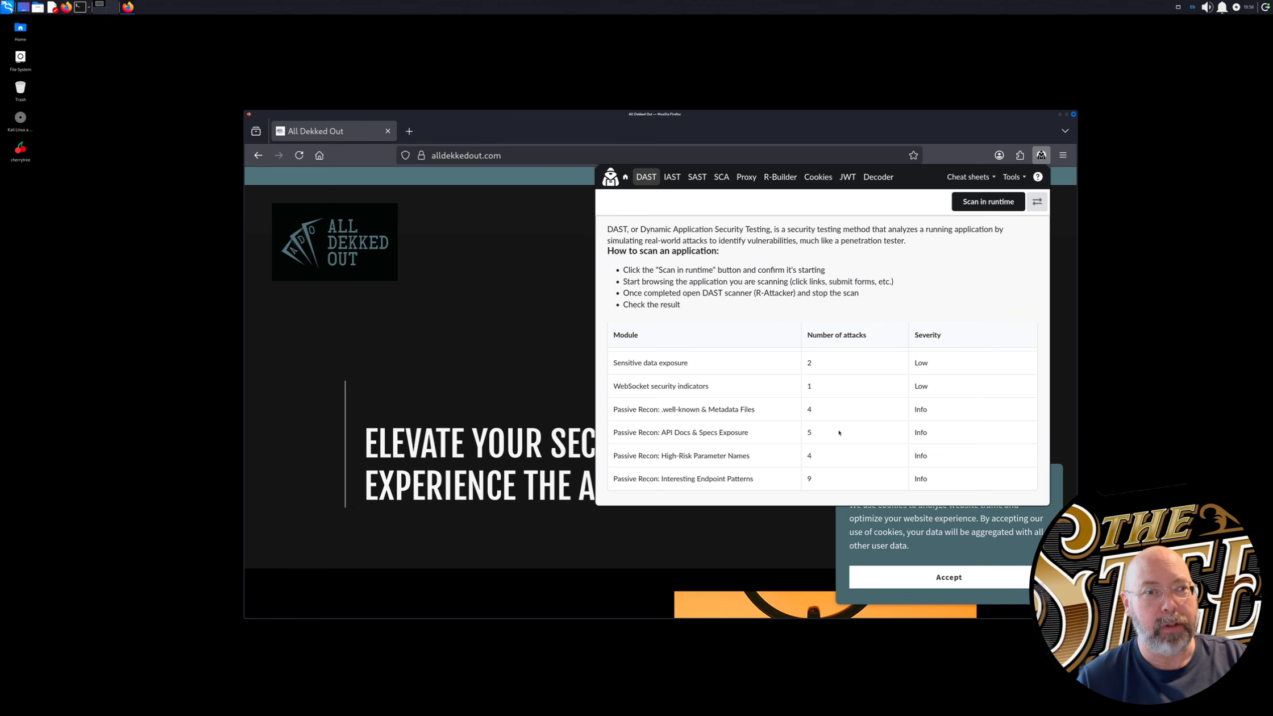
scroll(701, 416, "up", 10)
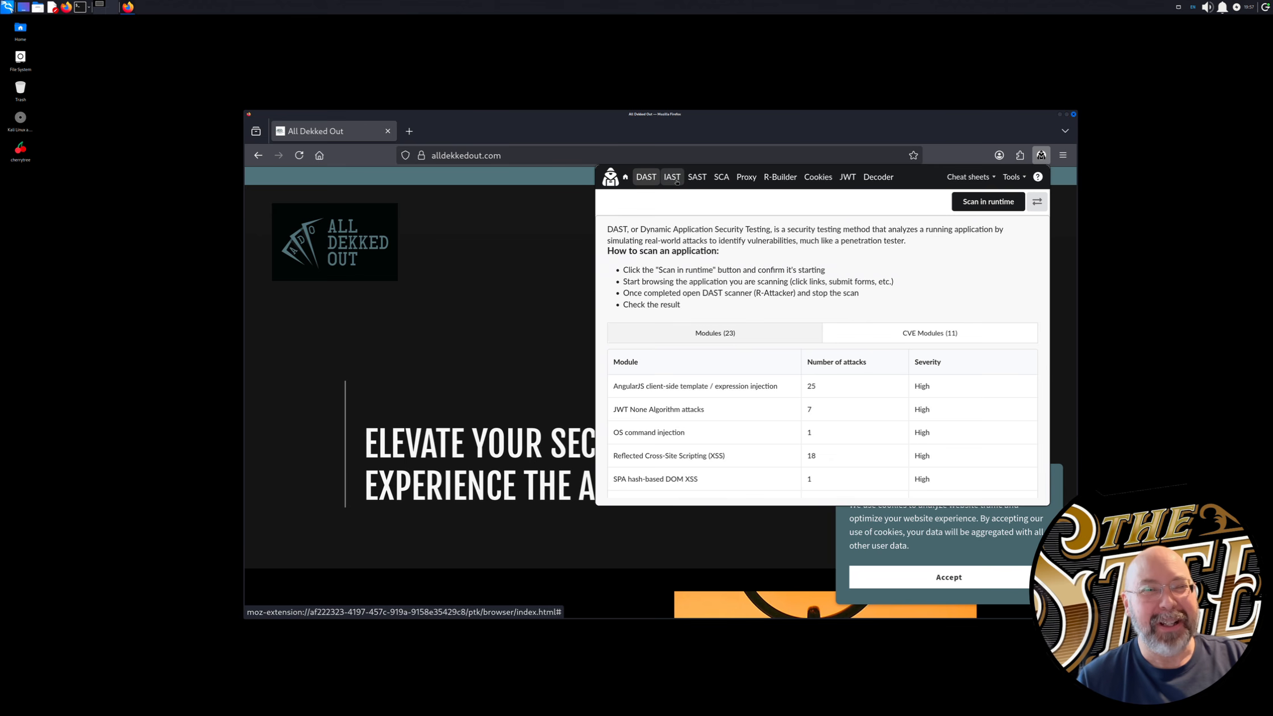
Look through the kit's IAST rules and its SAST, SCA, Proxy, JWT and Decoder sections
left_click(672, 177)
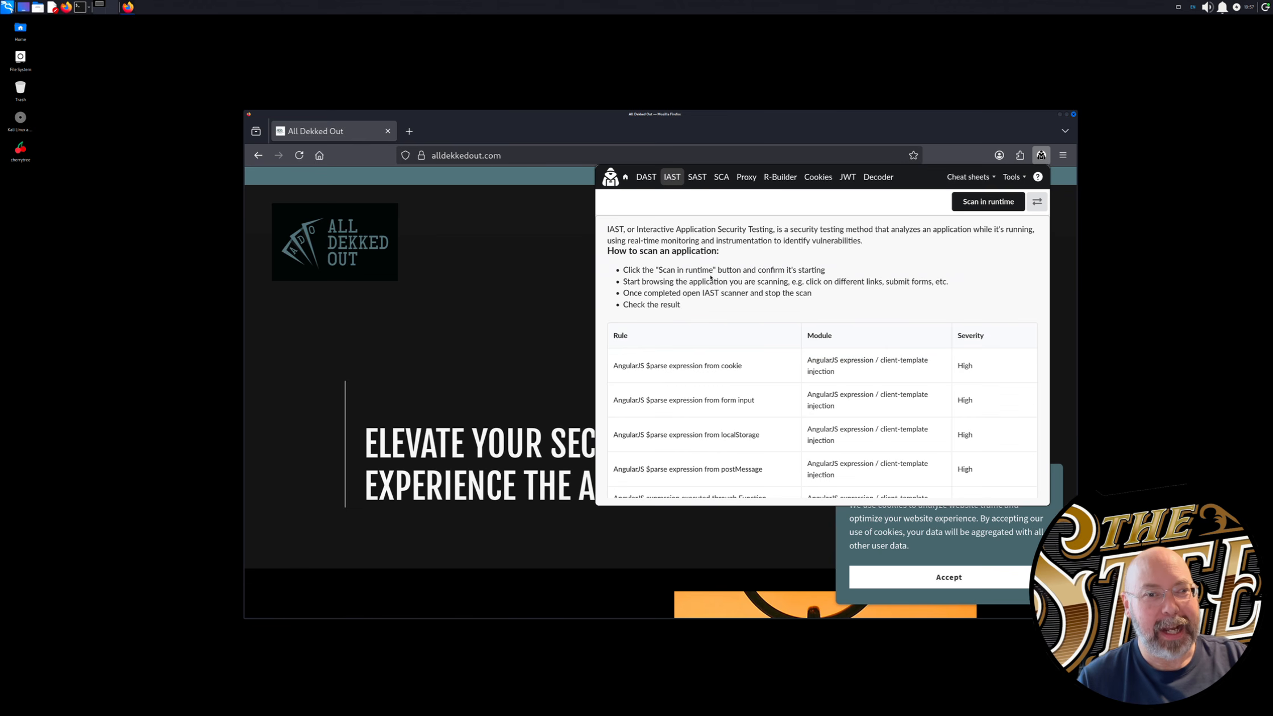
scroll(707, 341, "down", 5)
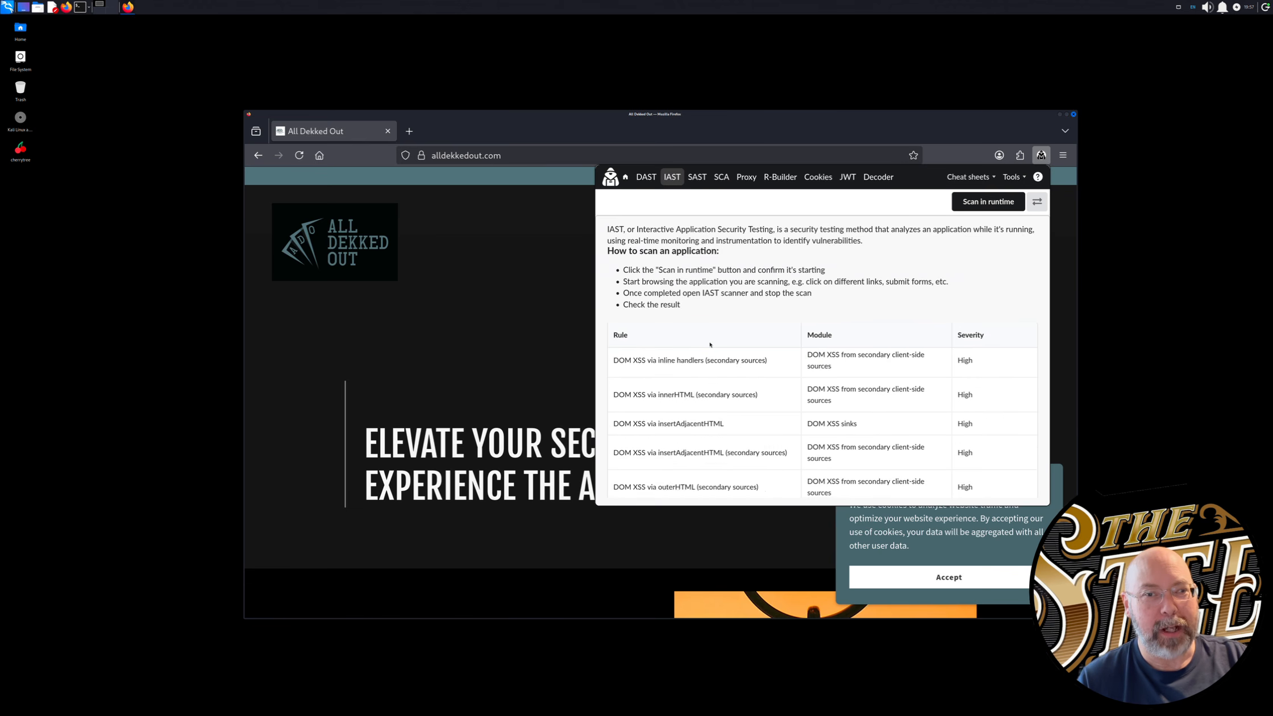
left_click(694, 178)
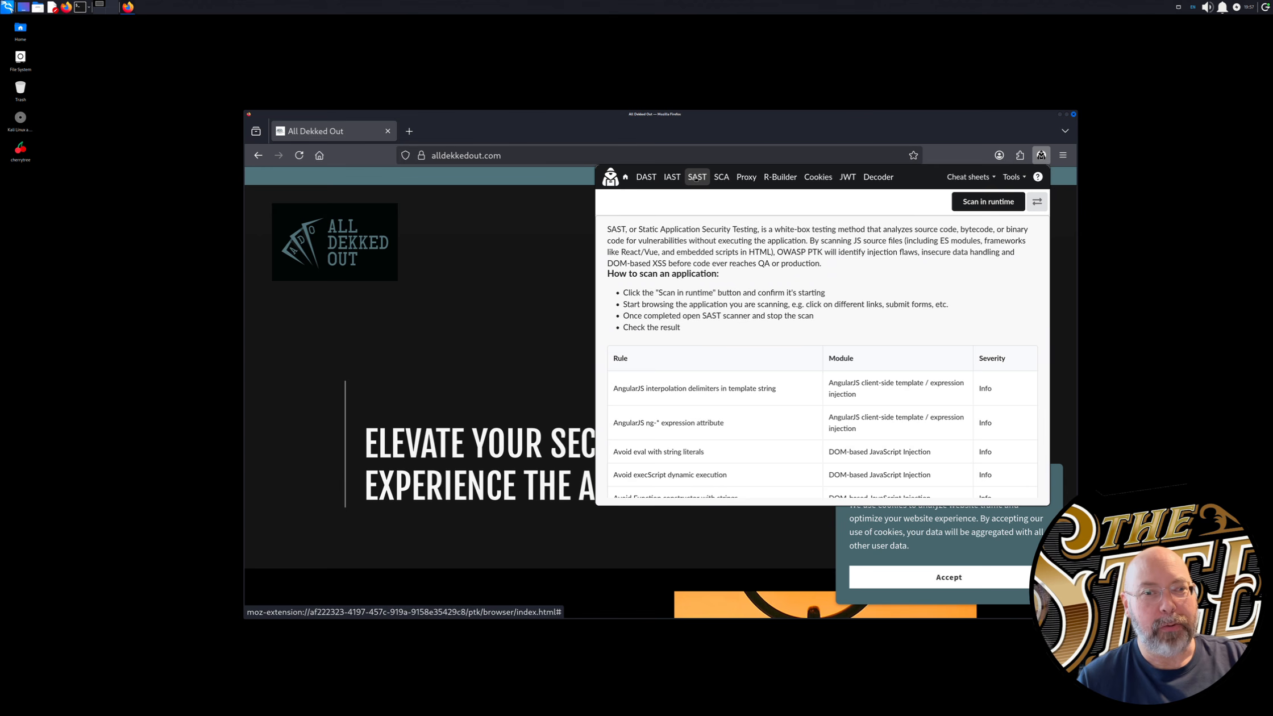
left_click(722, 178)
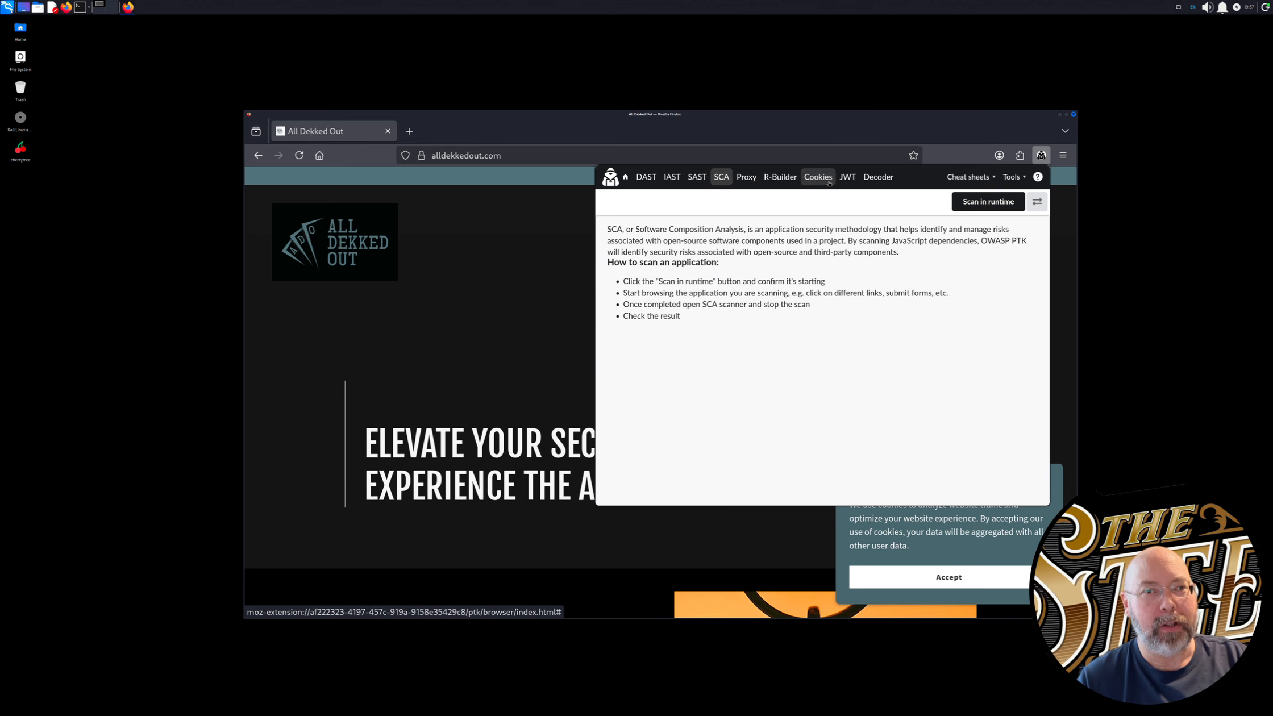
left_click(744, 179)
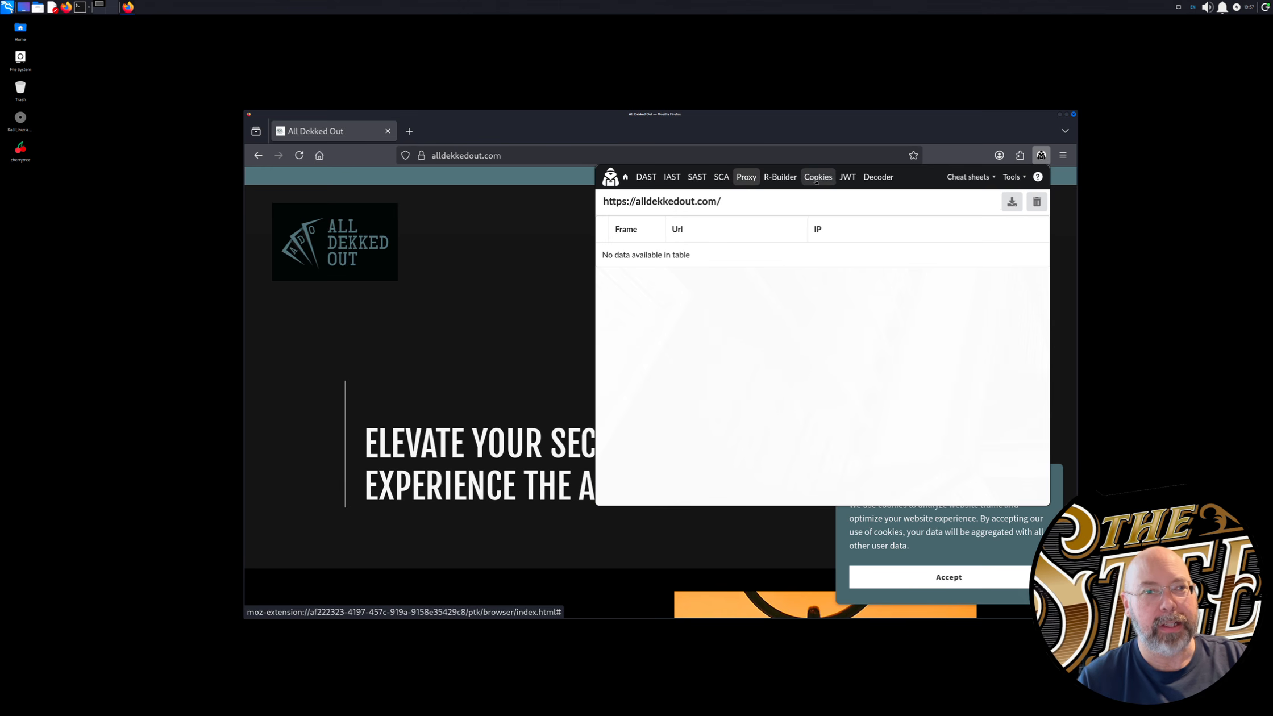
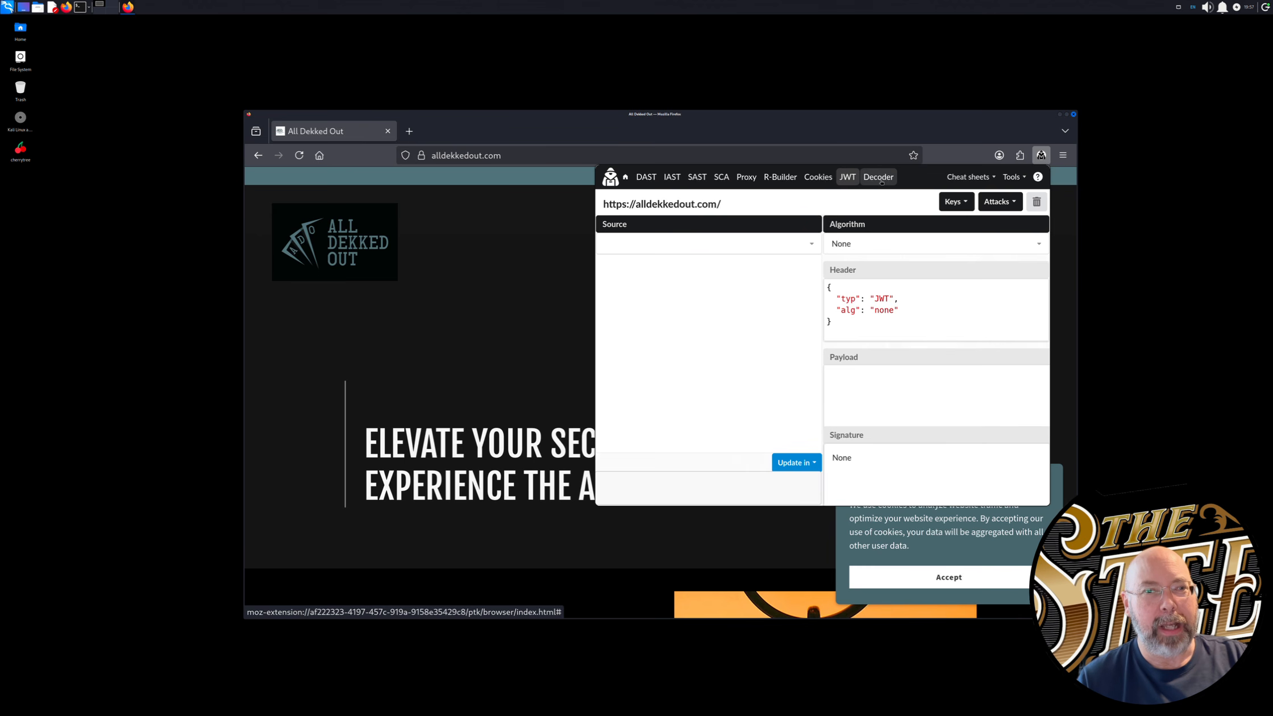
left_click(880, 182)
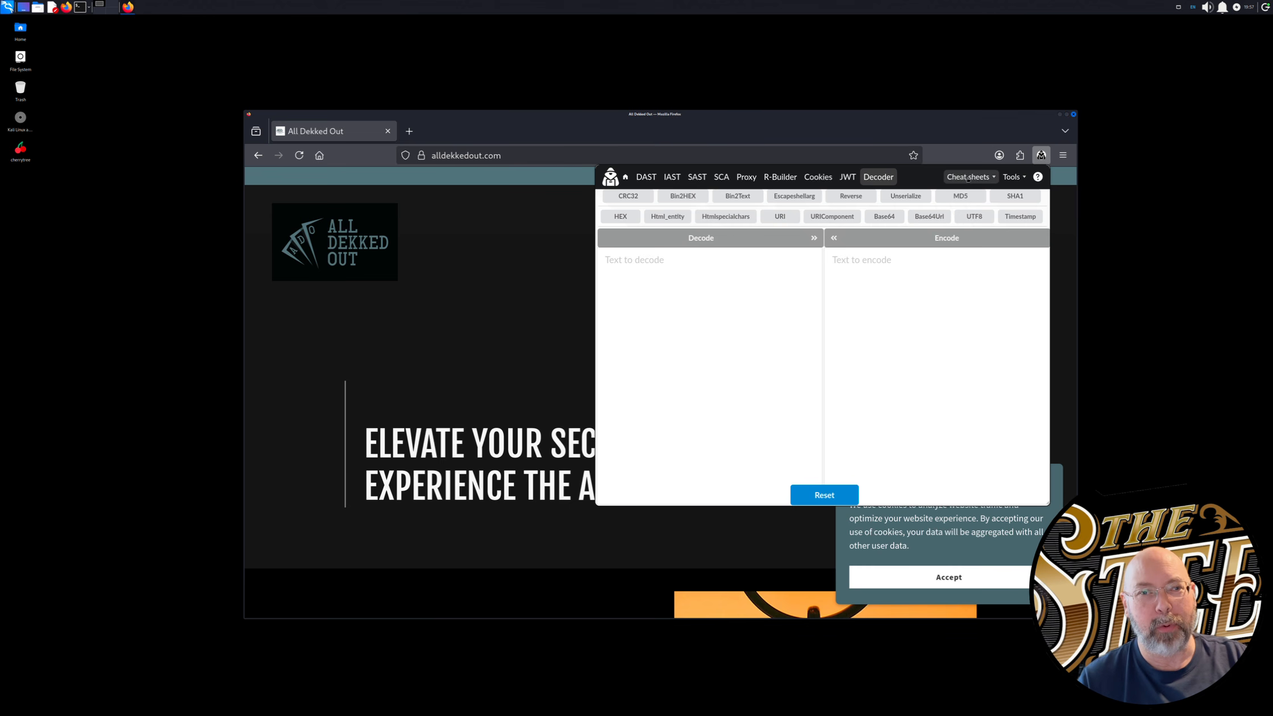
Browse the event handler payloads in the XSS cheat sheet, and open the OpenAPI (Swagger UI) tool
left_click(977, 178)
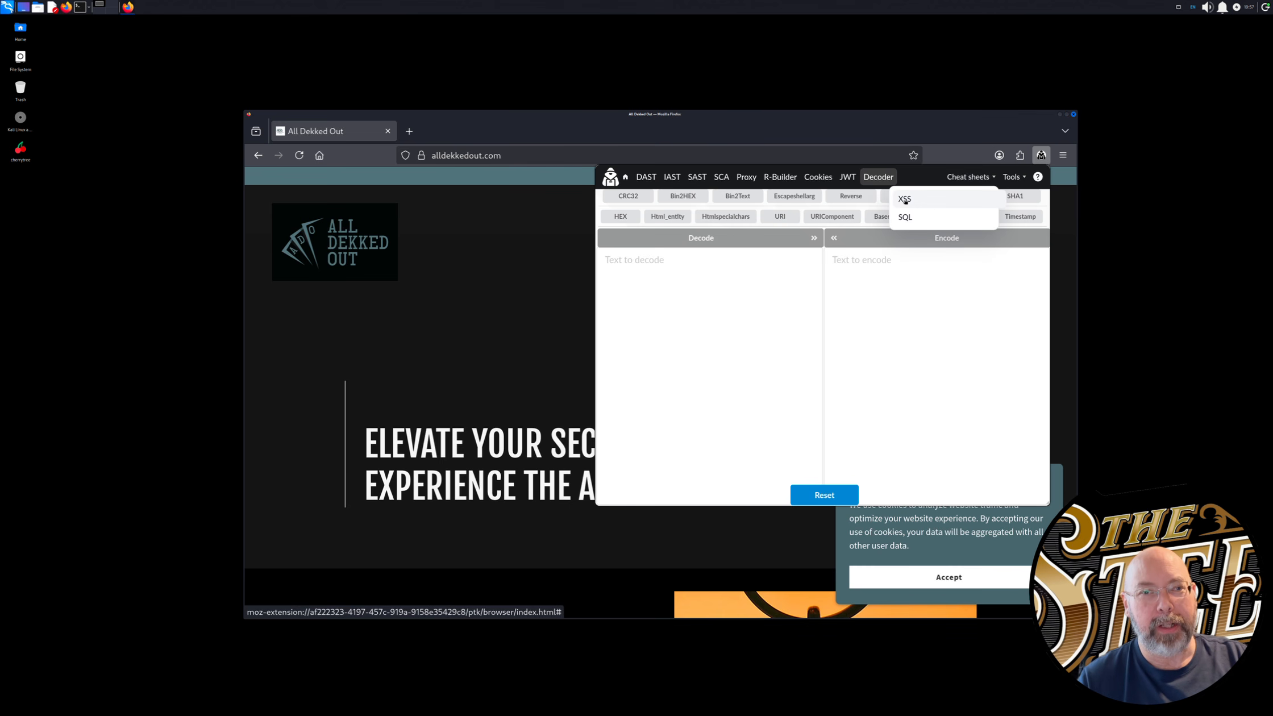
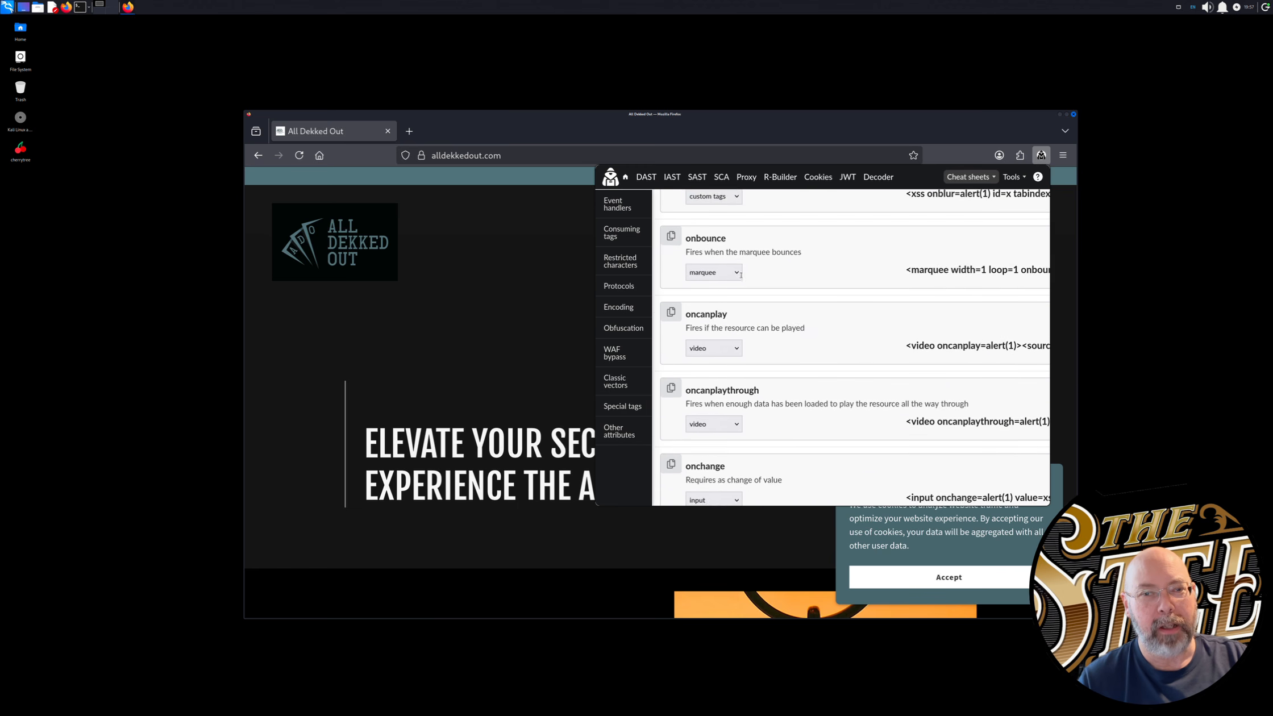
scroll(740, 275, "down", 20)
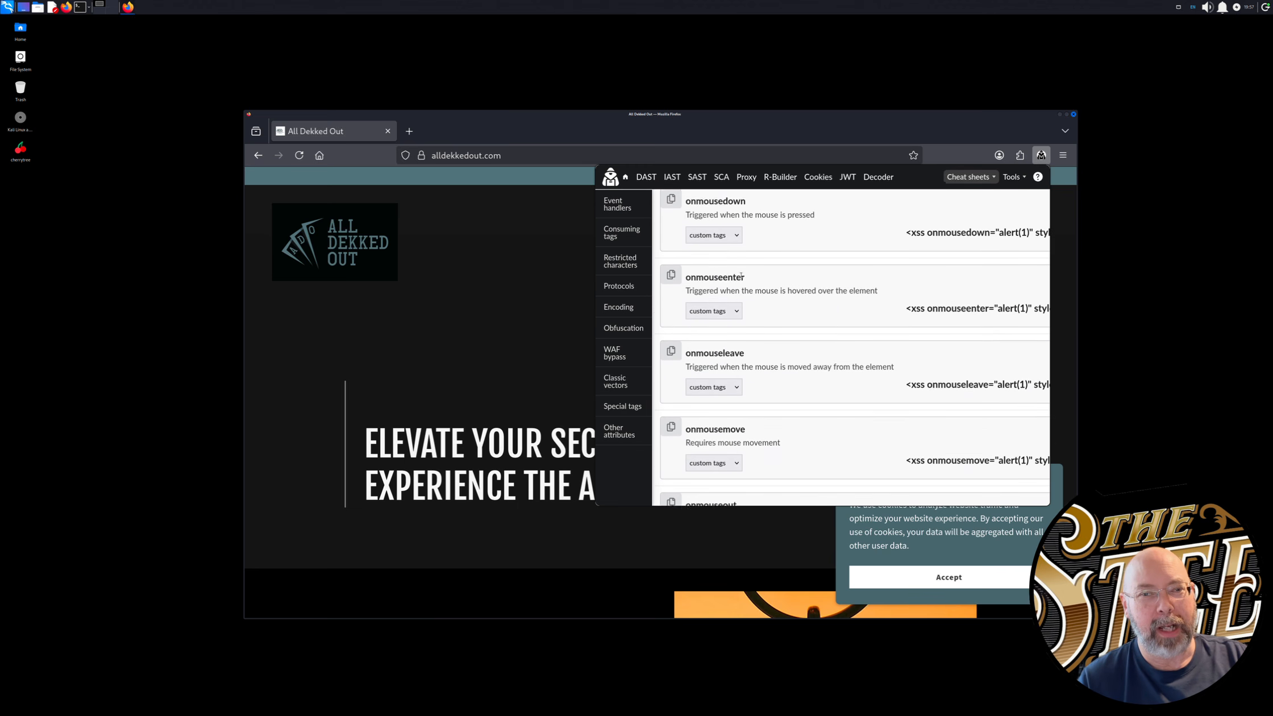
scroll(742, 277, "down", 20)
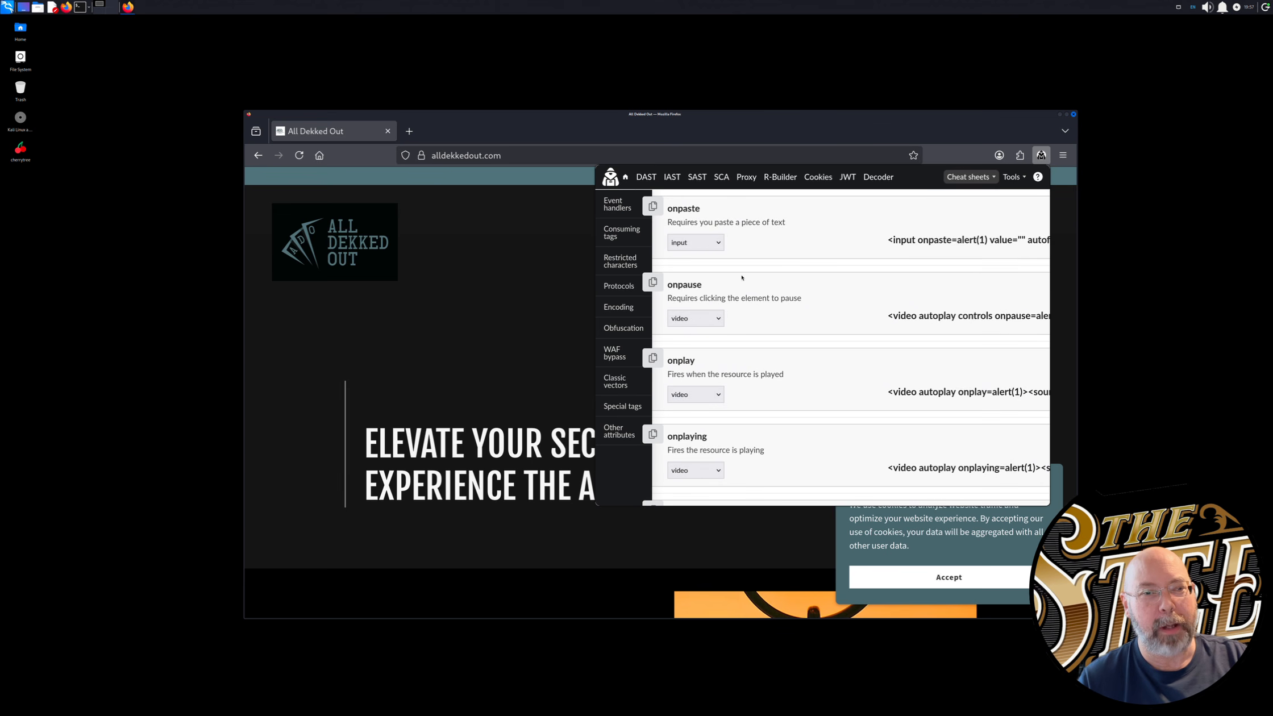
scroll(741, 277, "down", 20)
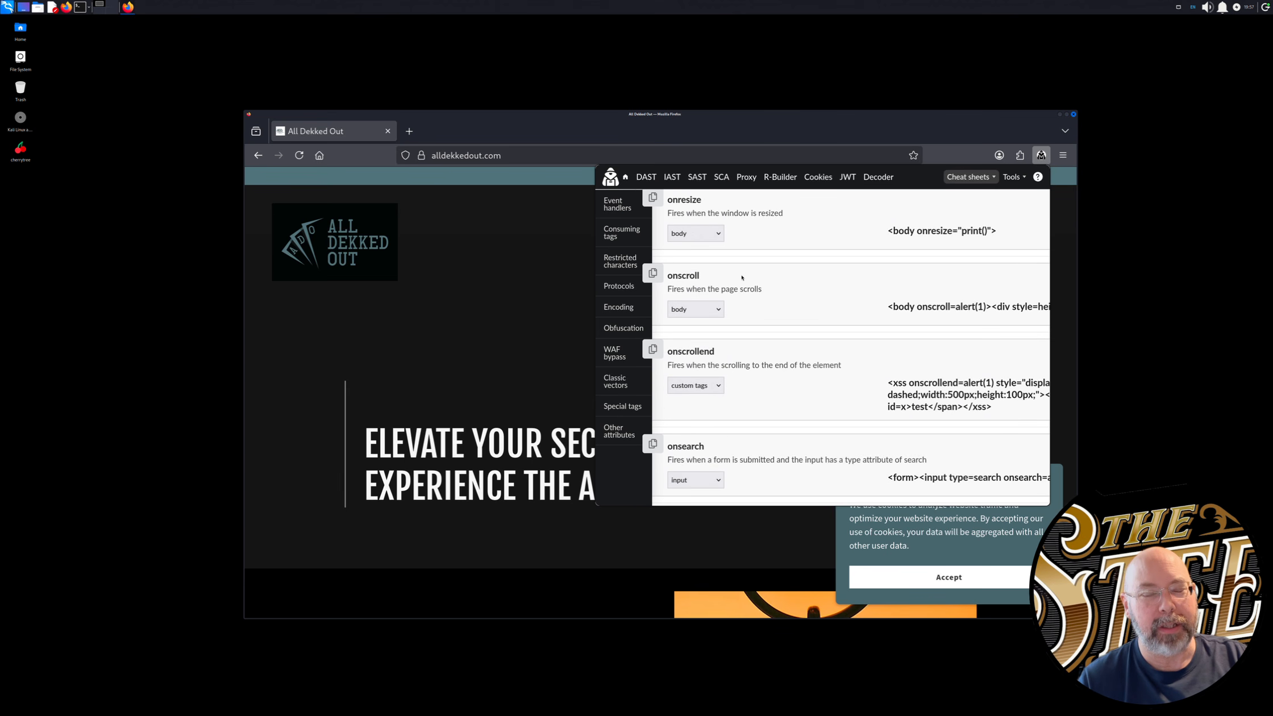
scroll(960, 171, "up", 4)
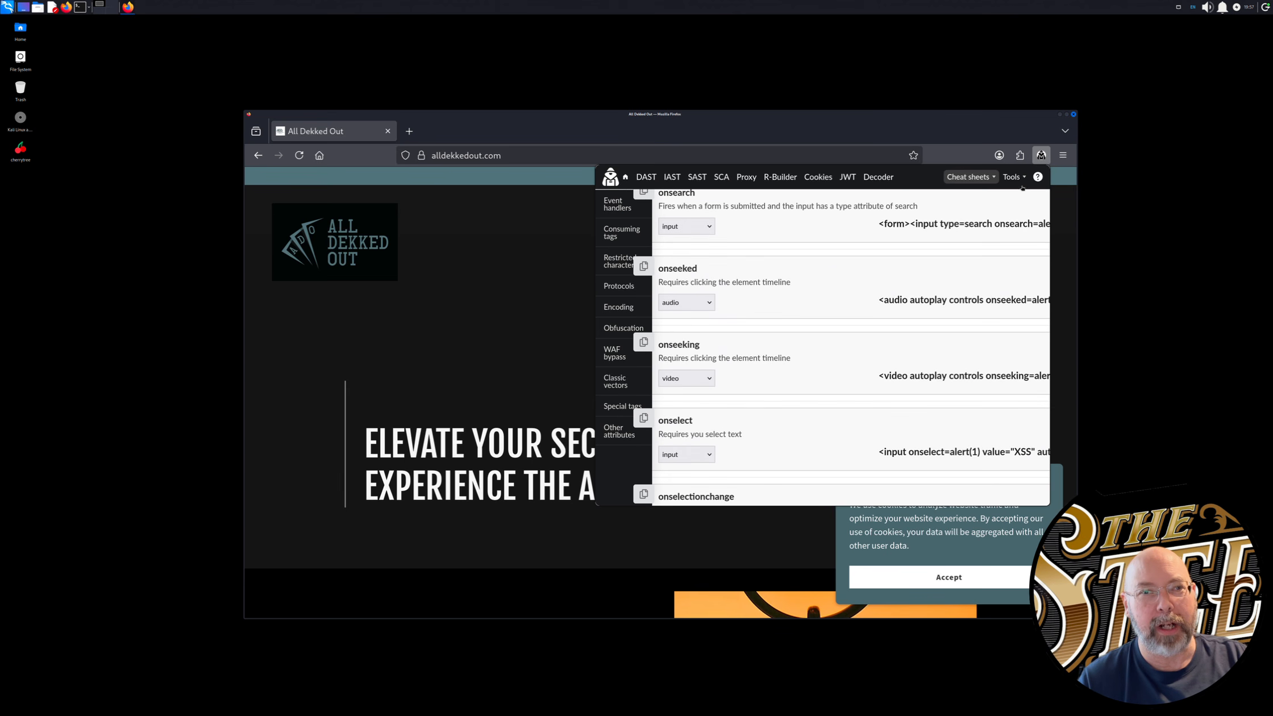
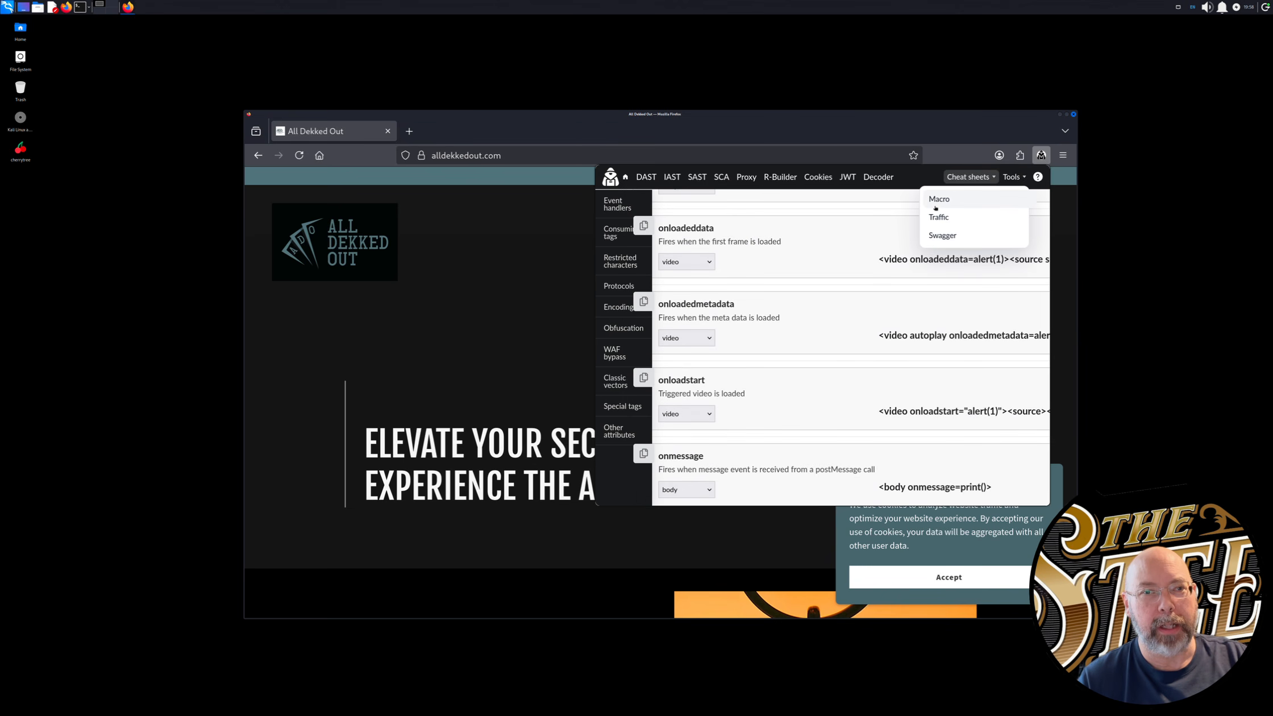
left_click(943, 234)
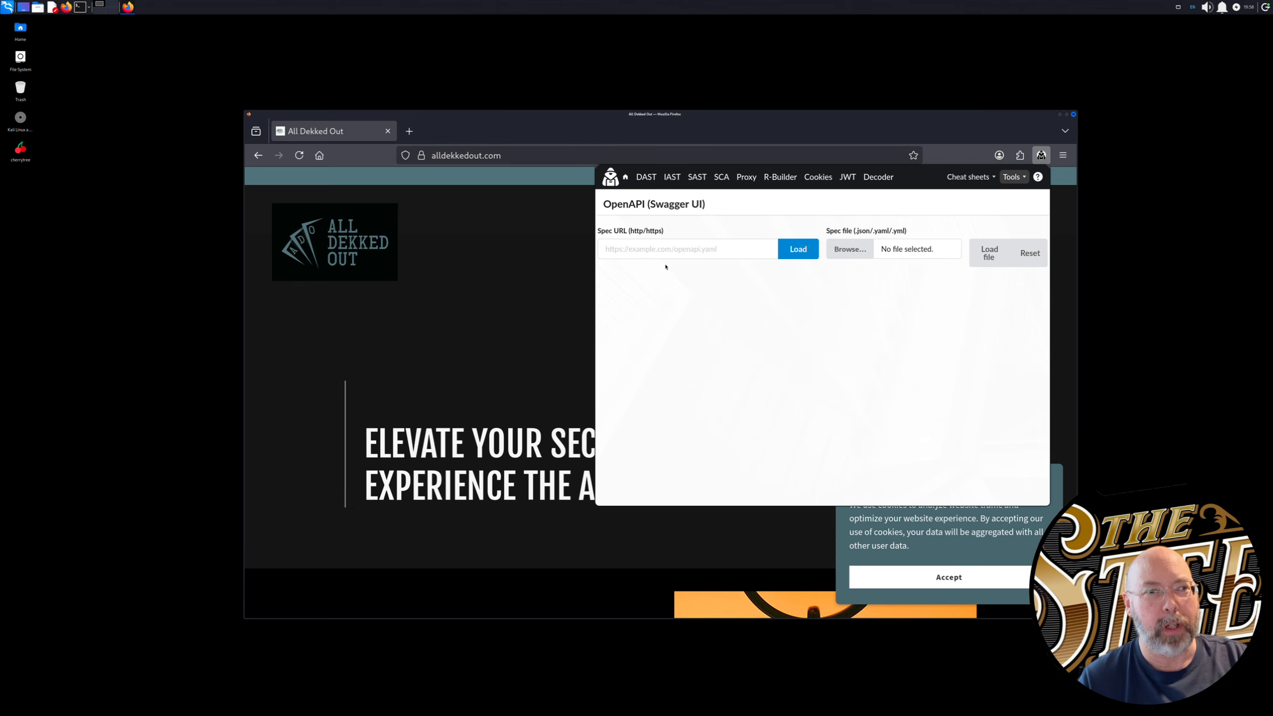